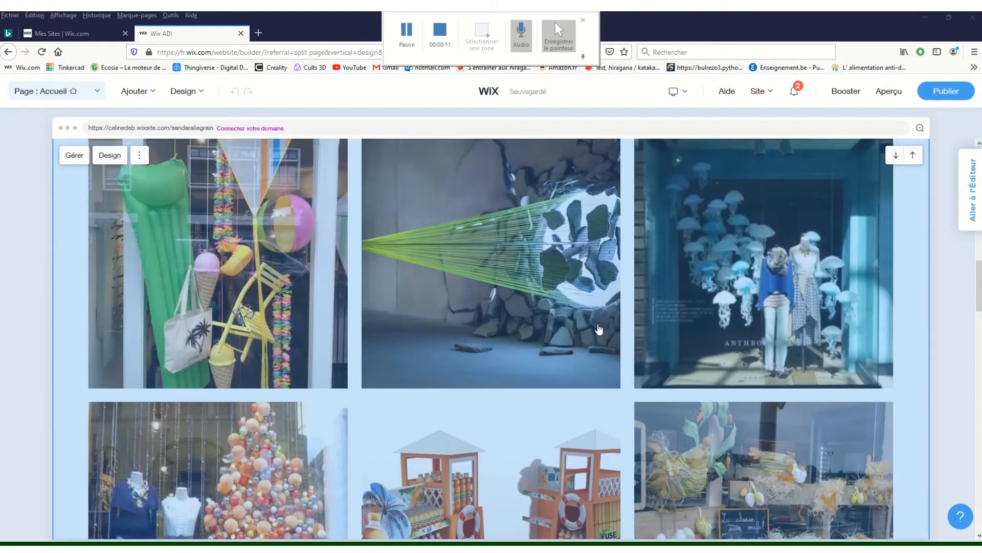
- Look through the home page's sections, from the photo gallery to the quote and contact form and back up to the About section
{"action": "scroll", "coordinate": [563, 363], "scroll_direction": "down", "scroll_amount": 10}
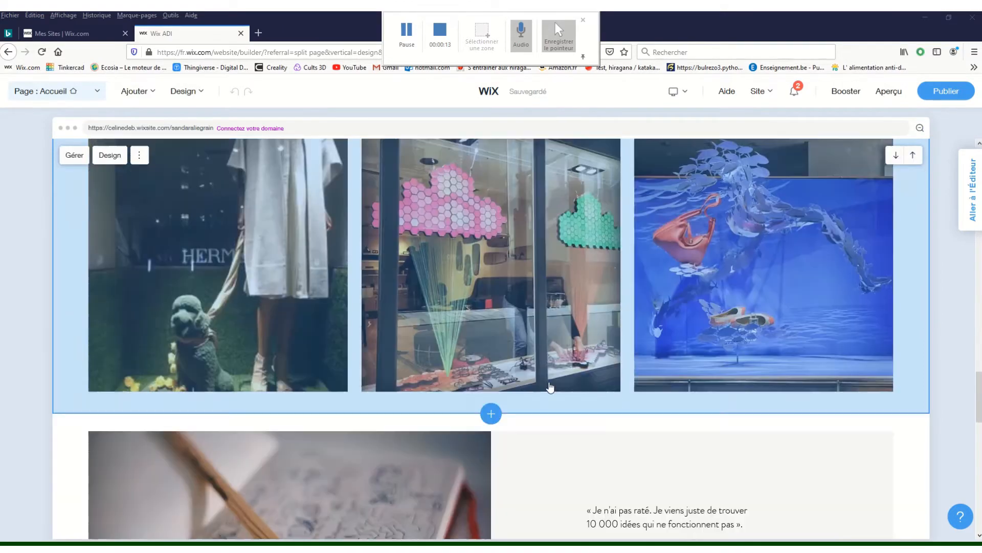
{"action": "scroll", "coordinate": [488, 376], "scroll_direction": "down", "scroll_amount": 6}
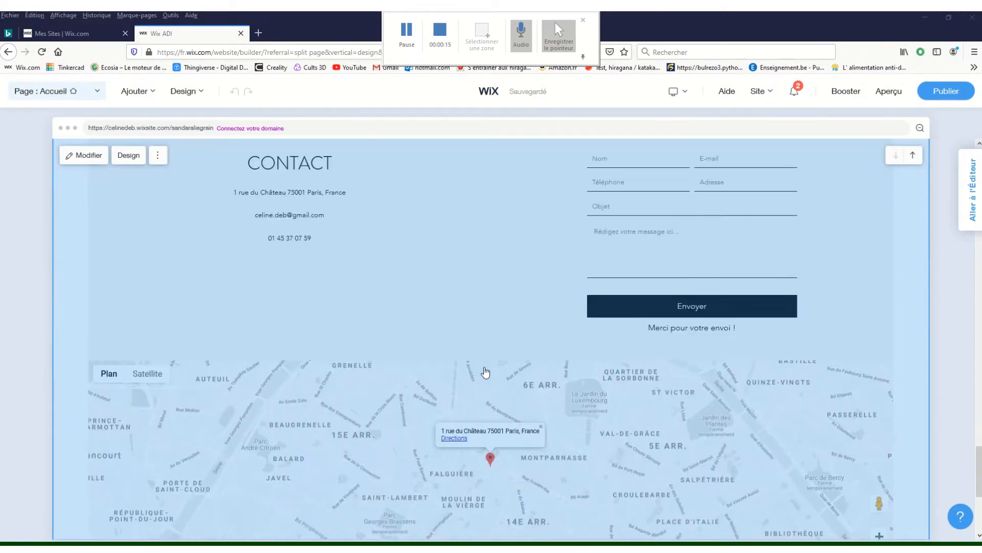
{"action": "scroll", "coordinate": [487, 369], "scroll_direction": "up", "scroll_amount": 3}
{"action": "scroll", "coordinate": [488, 369], "scroll_direction": "up", "scroll_amount": 7}
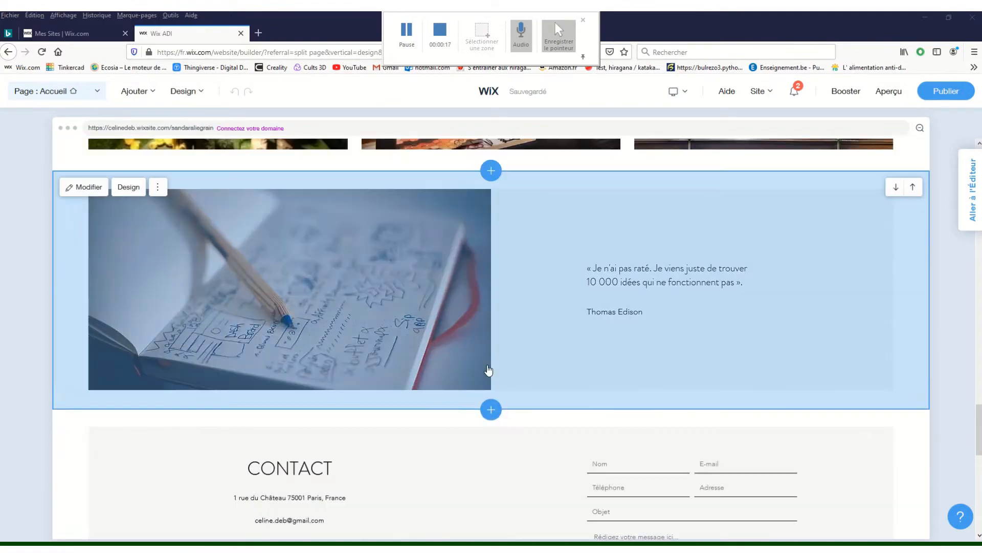
{"action": "scroll", "coordinate": [490, 367], "scroll_direction": "up", "scroll_amount": 5}
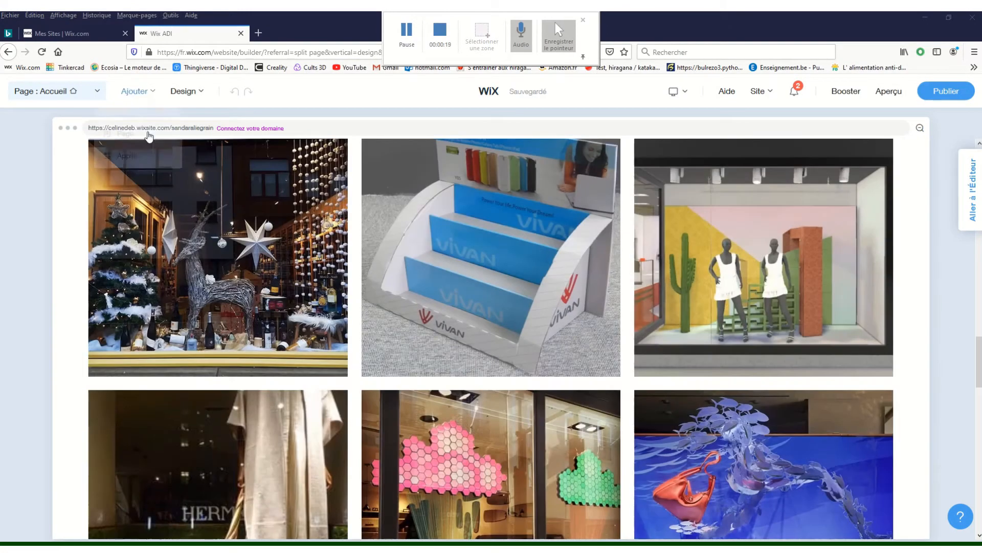
{"action": "left_click", "coordinate": [608, 314]}
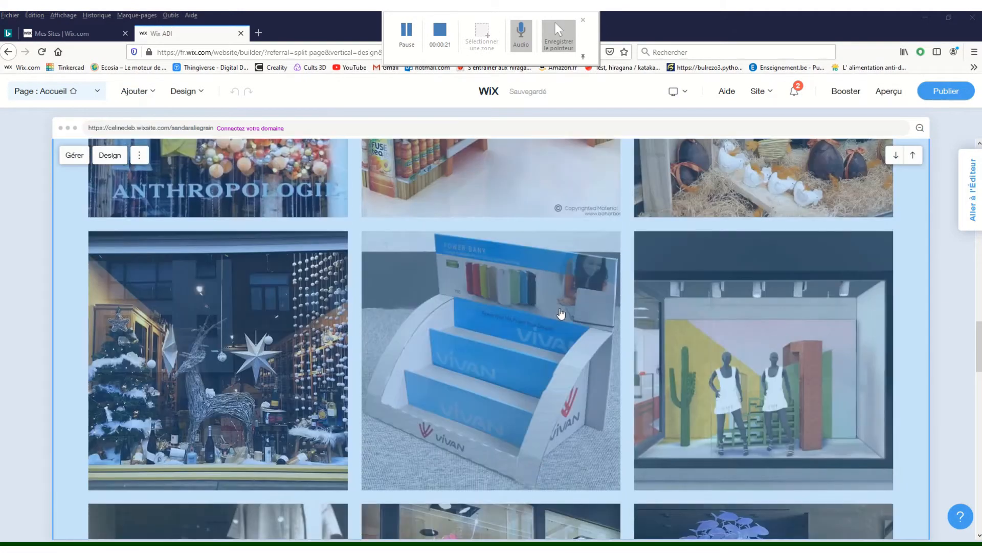
{"action": "scroll", "coordinate": [568, 320], "scroll_direction": "up", "scroll_amount": 10}
{"action": "scroll", "coordinate": [498, 309], "scroll_direction": "down", "scroll_amount": 4}
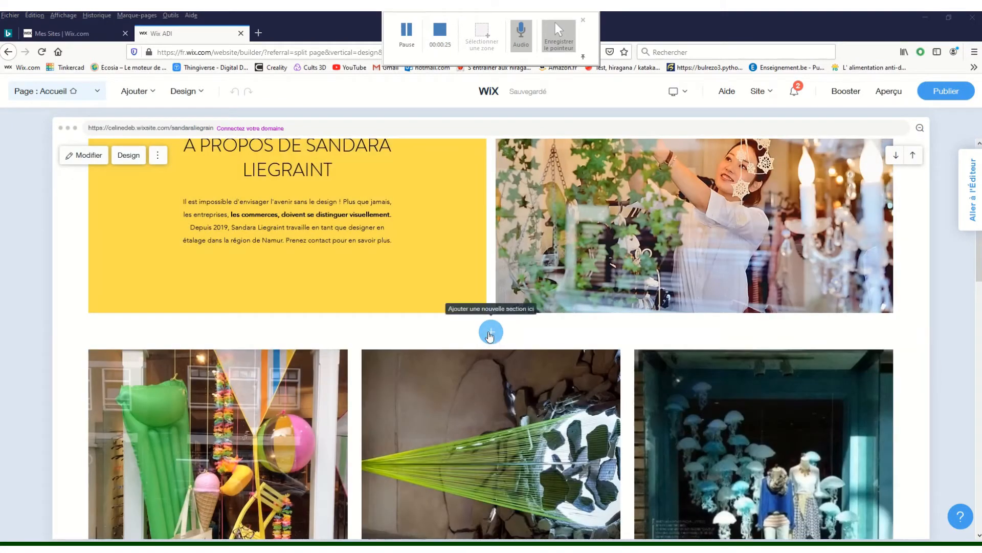
{"action": "left_click", "coordinate": [490, 335]}
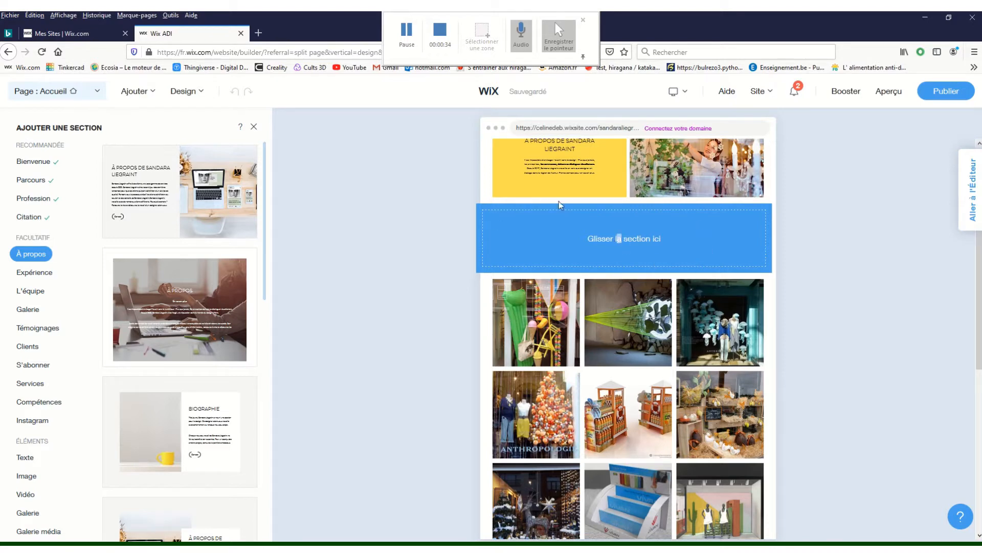
{"action": "scroll", "coordinate": [600, 228], "scroll_direction": "down", "scroll_amount": 10}
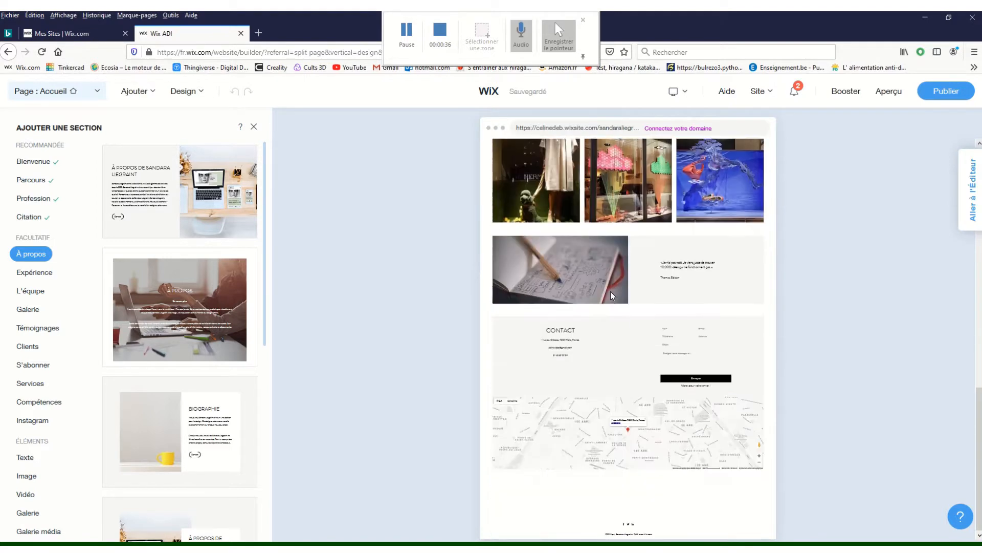
{"action": "scroll", "coordinate": [657, 356], "scroll_direction": "up", "scroll_amount": 6}
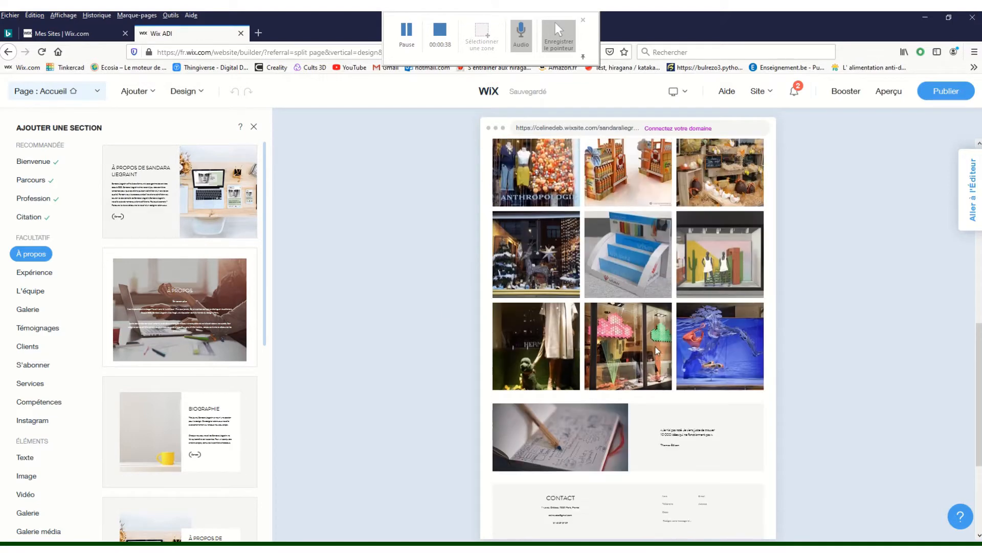
{"action": "scroll", "coordinate": [679, 475], "scroll_direction": "down", "scroll_amount": 5}
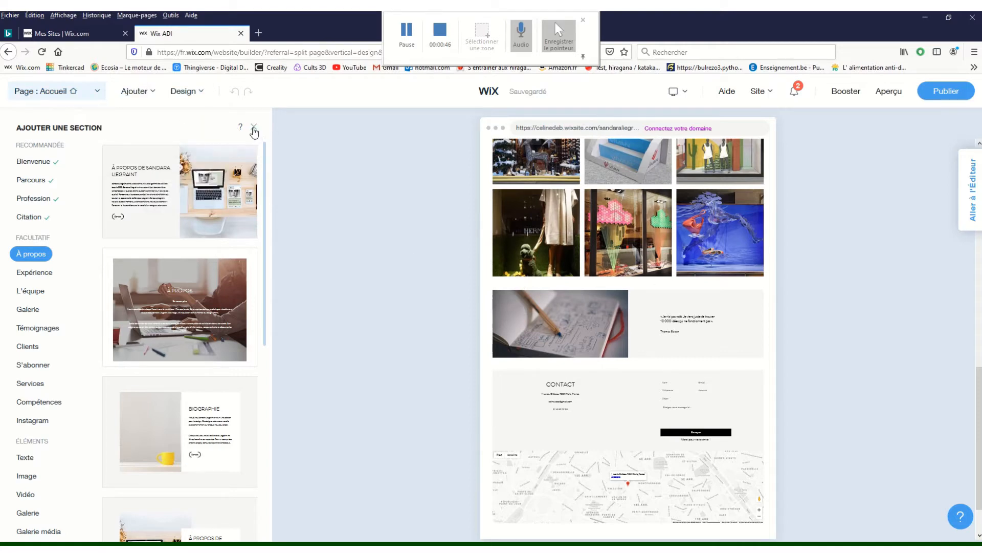
{"action": "left_click", "coordinate": [974, 332]}
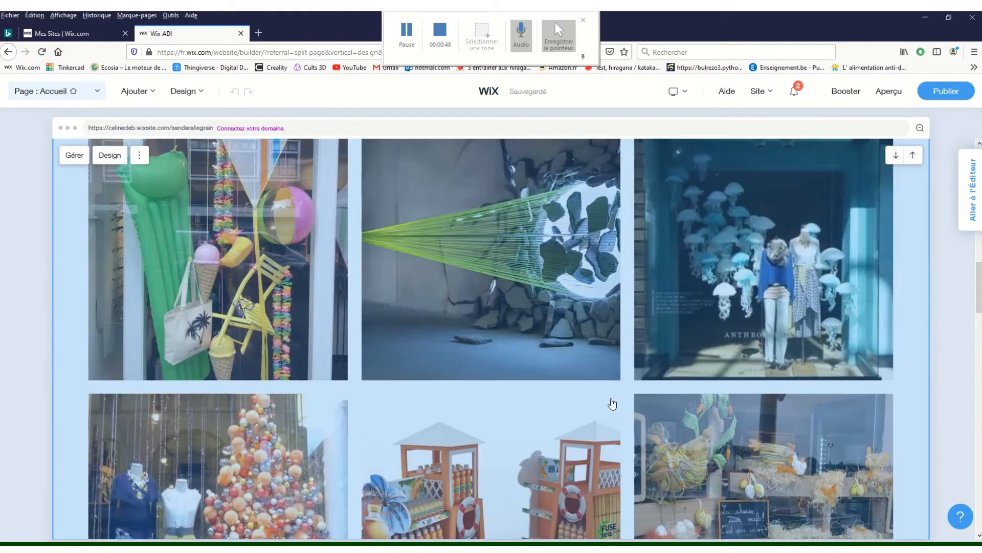
- Add a Compétences section with the four-box, two-column layout between the quote section and the Contact section
{"action": "scroll", "coordinate": [612, 408], "scroll_direction": "down", "scroll_amount": 15}
{"action": "scroll", "coordinate": [465, 345], "scroll_direction": "up", "scroll_amount": 5}
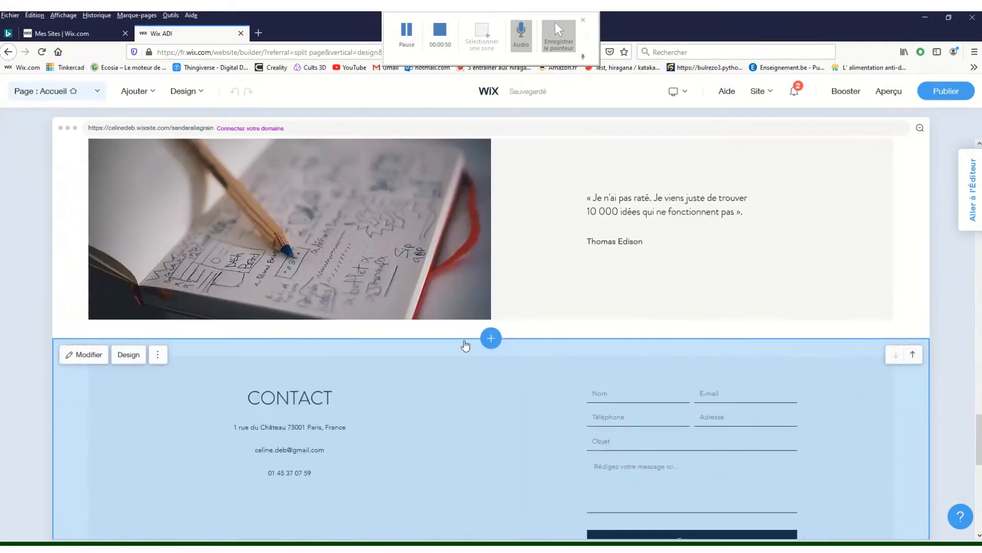
{"action": "scroll", "coordinate": [491, 354], "scroll_direction": "up", "scroll_amount": 5}
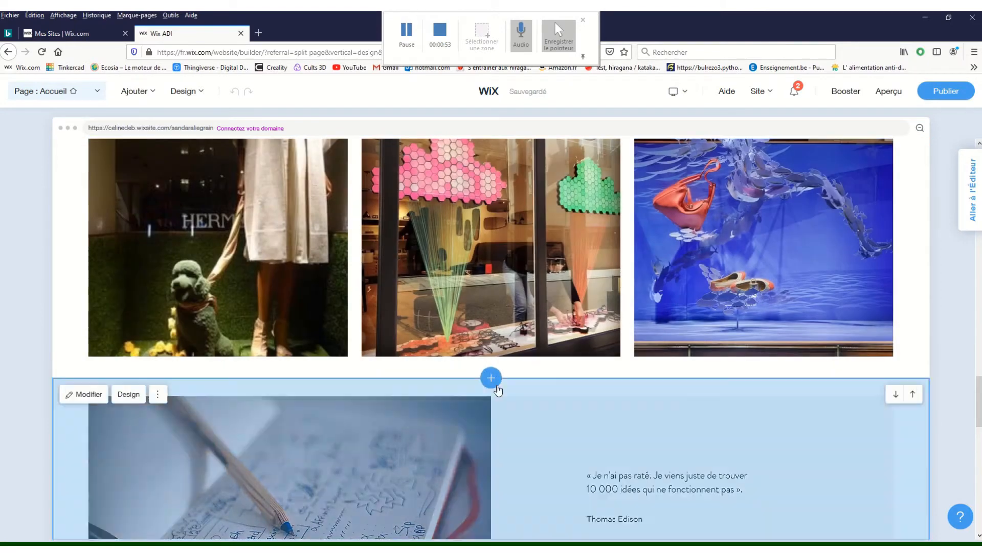
{"action": "left_click", "coordinate": [492, 380]}
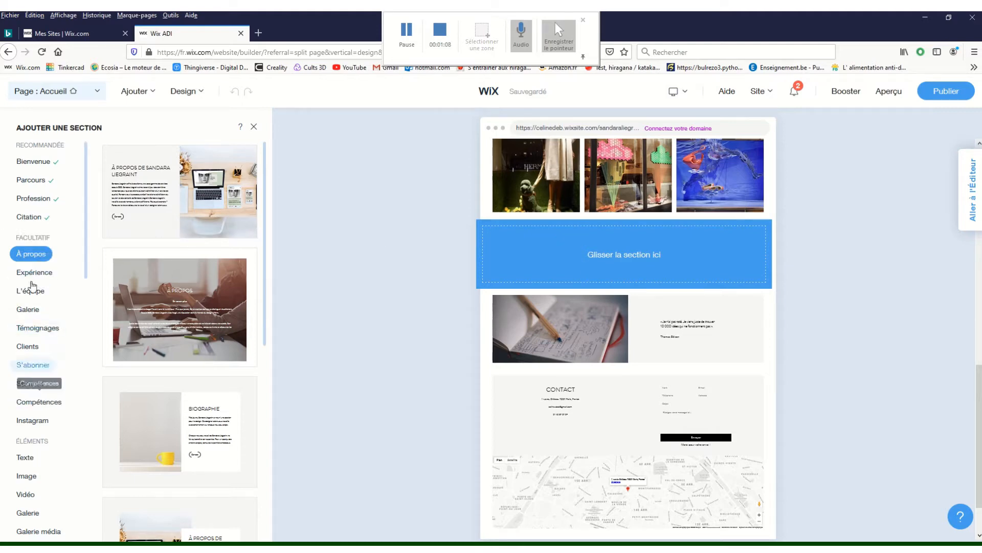
{"action": "left_click", "coordinate": [41, 404]}
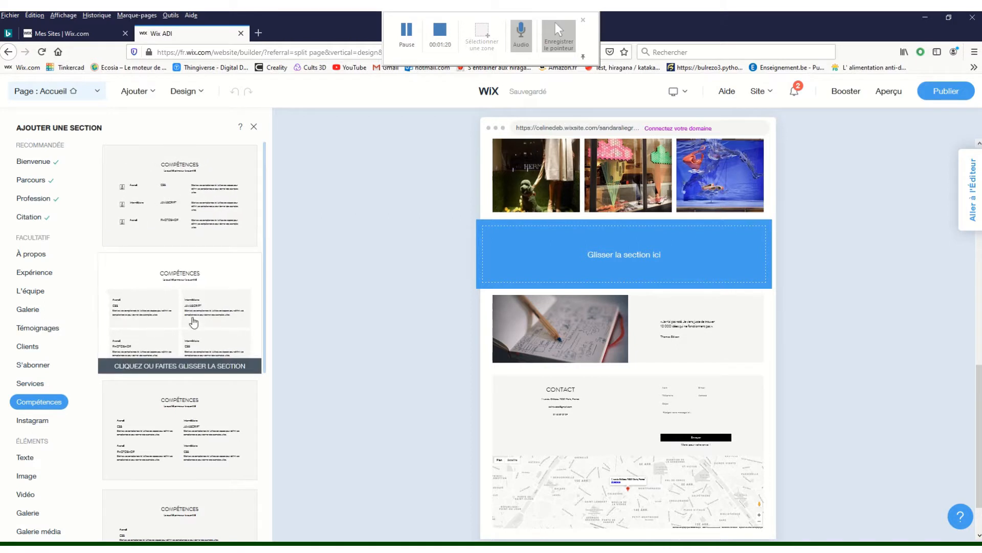
{"action": "scroll", "coordinate": [161, 459], "scroll_direction": "down", "scroll_amount": 2}
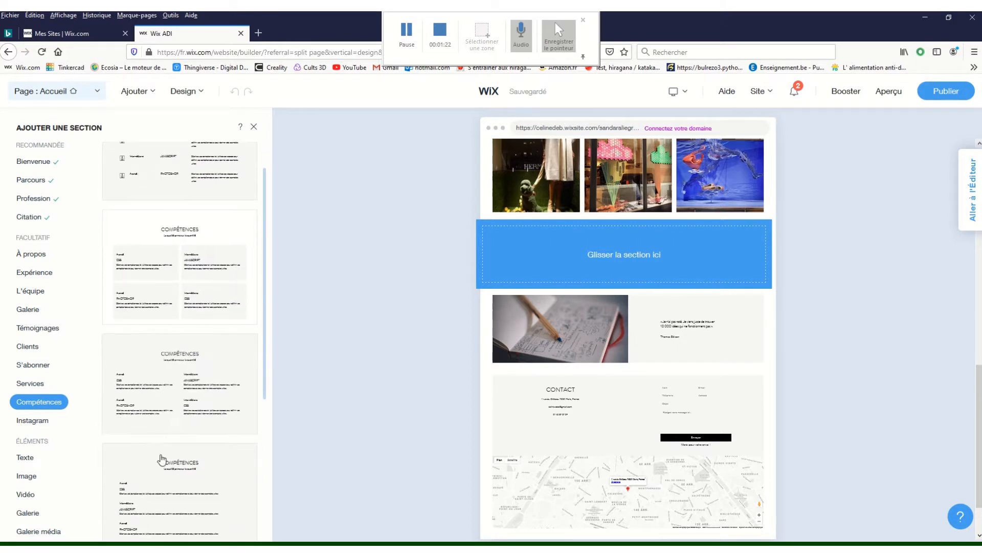
{"action": "scroll", "coordinate": [162, 445], "scroll_direction": "up", "scroll_amount": 2}
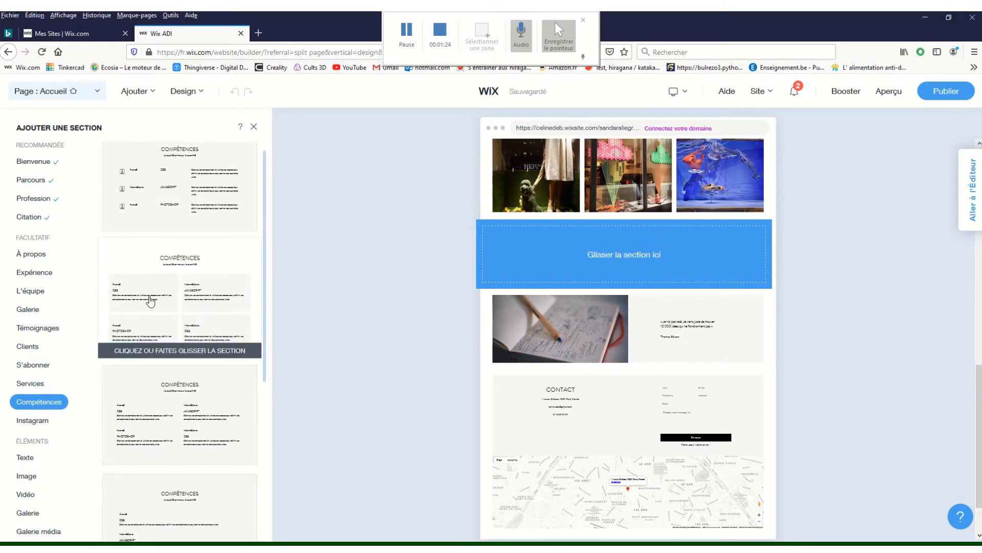
{"action": "left_click_drag", "start_coordinate": [144, 288], "coordinate": [670, 333]}
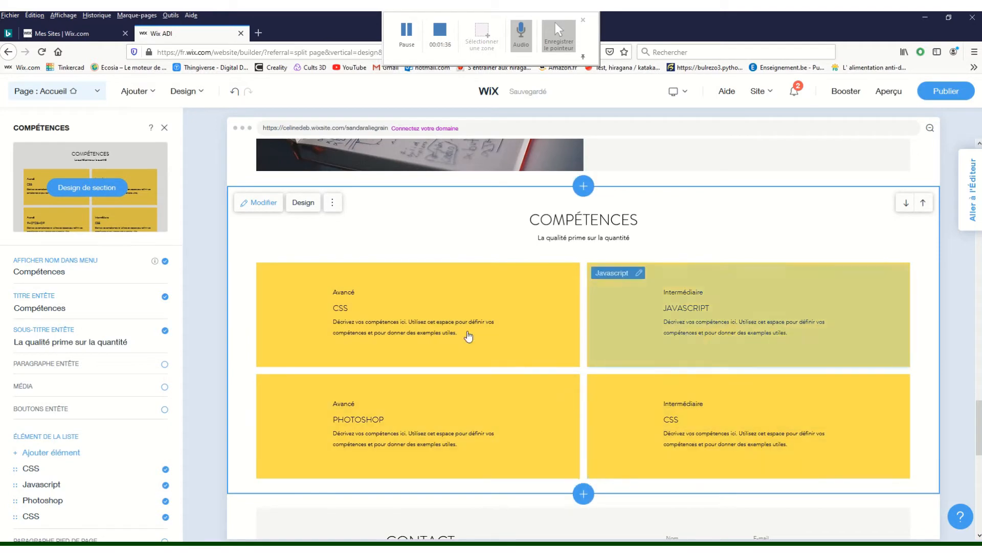
- Add two more elements to the Compétences section's list and check the resulting grid of boxes
{"action": "scroll", "coordinate": [655, 382], "scroll_direction": "down", "scroll_amount": 5}
{"action": "scroll", "coordinate": [715, 386], "scroll_direction": "up", "scroll_amount": 4}
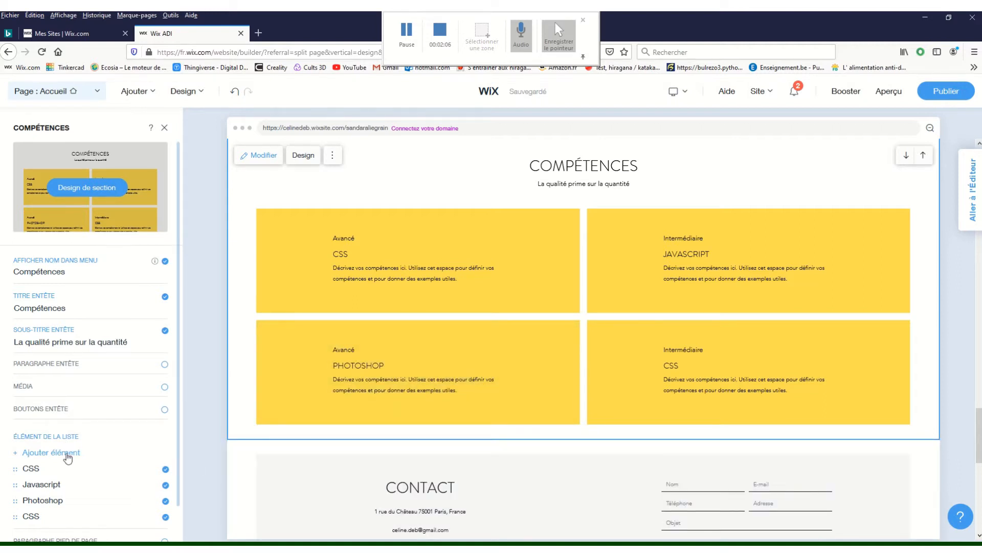
{"action": "scroll", "coordinate": [68, 457], "scroll_direction": "down", "scroll_amount": 1}
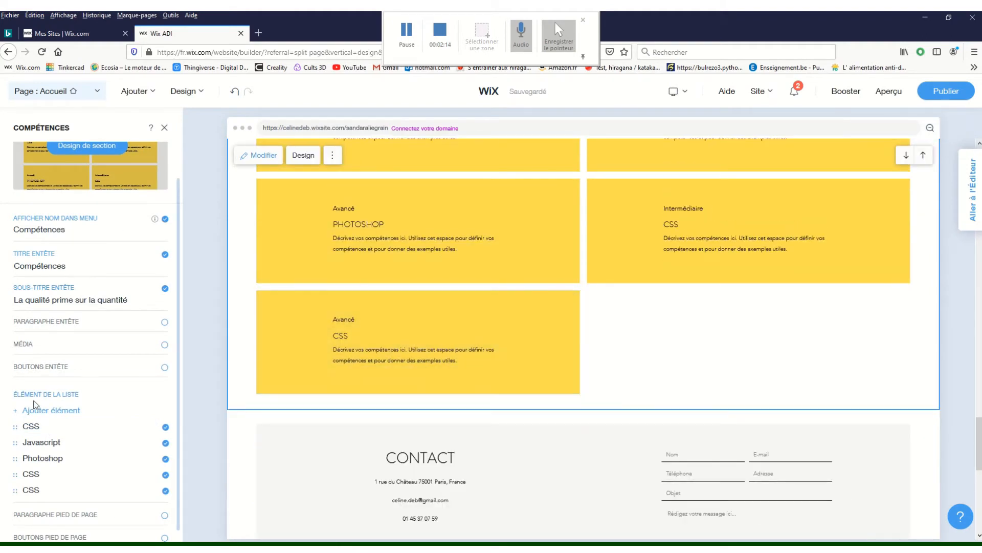
{"action": "left_click", "coordinate": [35, 412]}
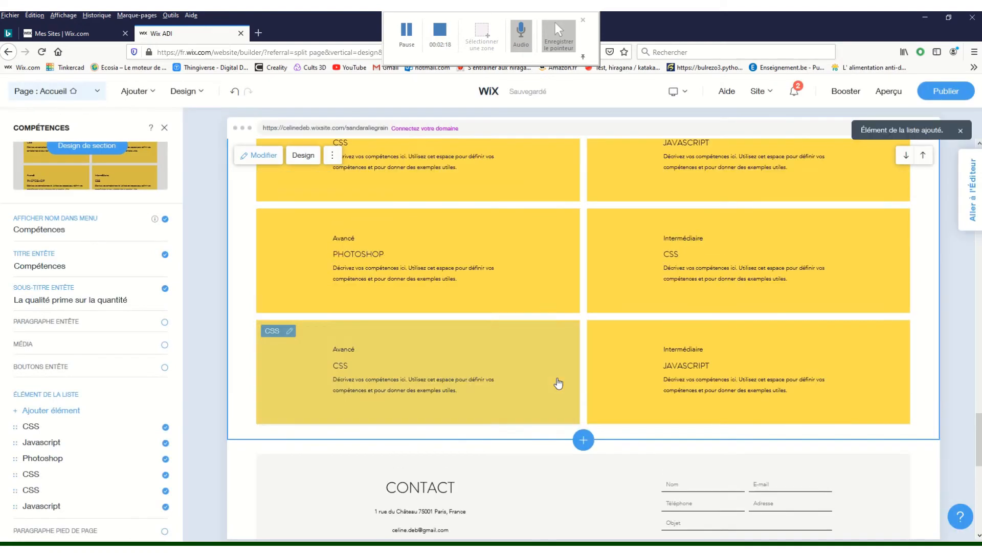
{"action": "scroll", "coordinate": [279, 365], "scroll_direction": "down", "scroll_amount": 5}
{"action": "scroll", "coordinate": [254, 515], "scroll_direction": "up", "scroll_amount": 4}
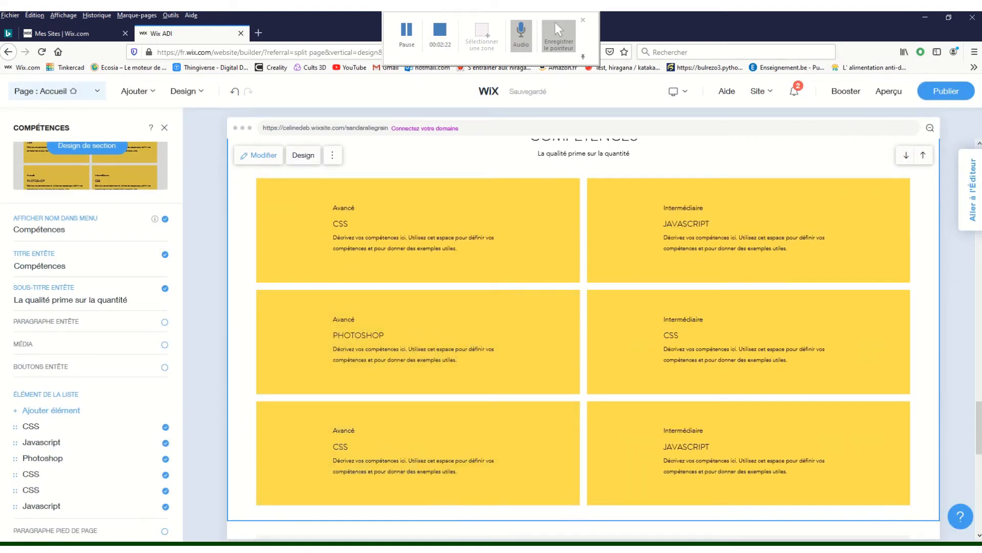
- Switch to the 02 - LE CV folder window, read the CONTENU list in CV consignes.pdf and return to the Wix page
{"action": "key", "text": "alt+Tab"}
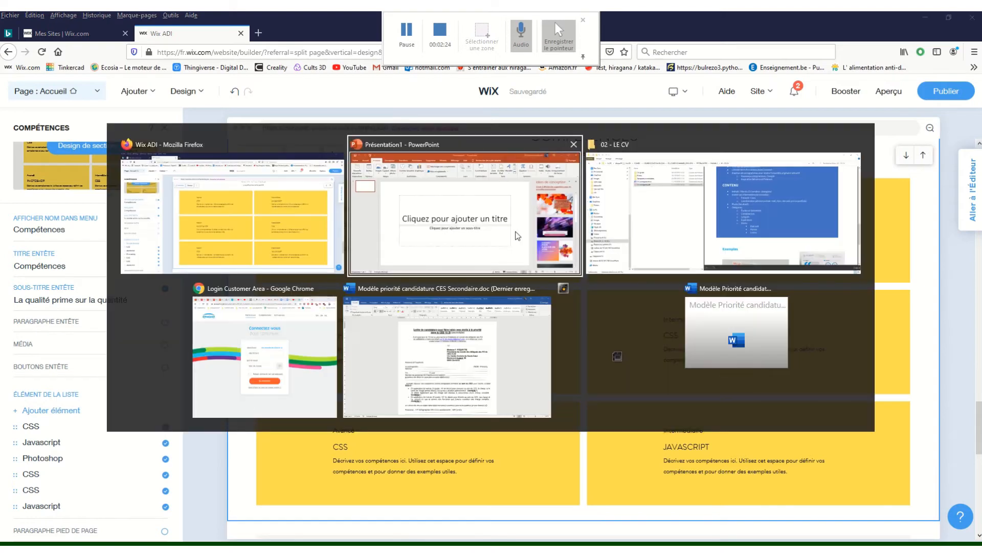
{"action": "left_click", "coordinate": [666, 222]}
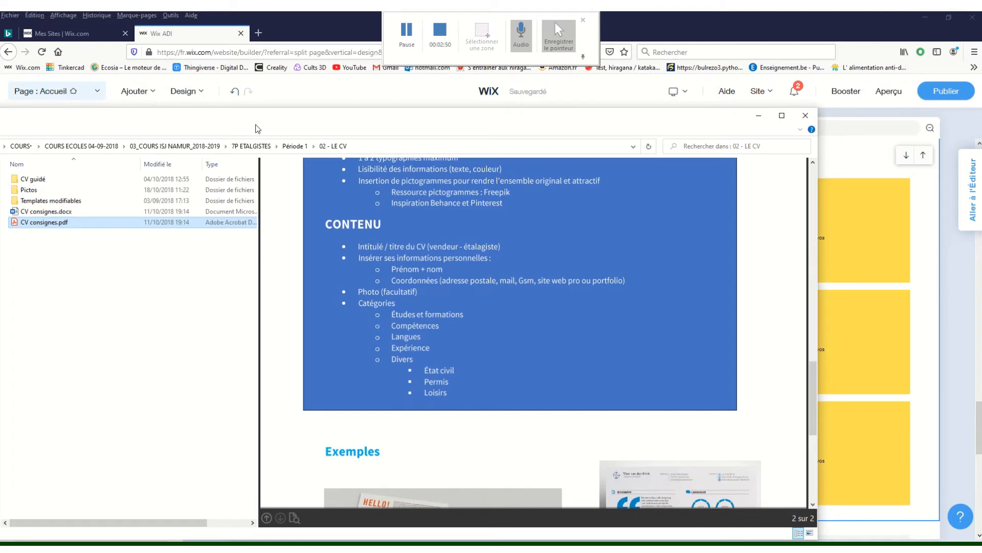
{"action": "left_click_drag", "start_coordinate": [256, 125], "coordinate": [460, 336]}
{"action": "left_click", "coordinate": [402, 224]}
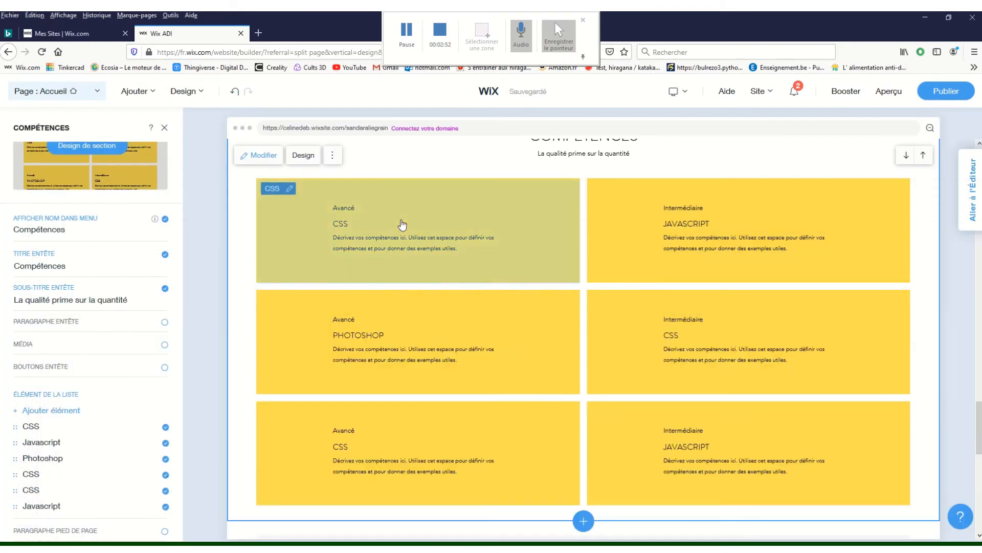
- Open the first CSS element of the Compétences section and hide the element subtitle while keeping the knowledge-level title shown
{"action": "left_click", "coordinate": [265, 224]}
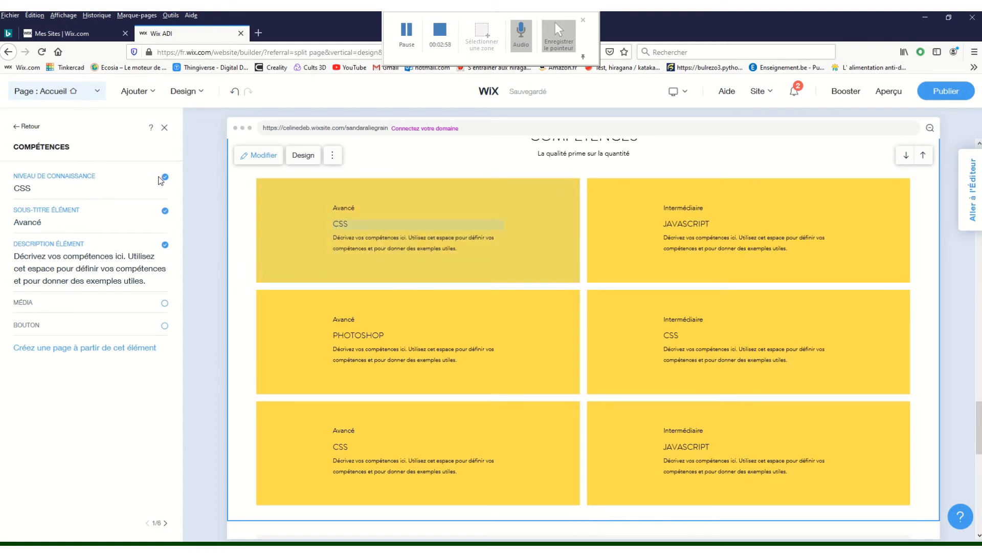
{"action": "left_click", "coordinate": [71, 186]}
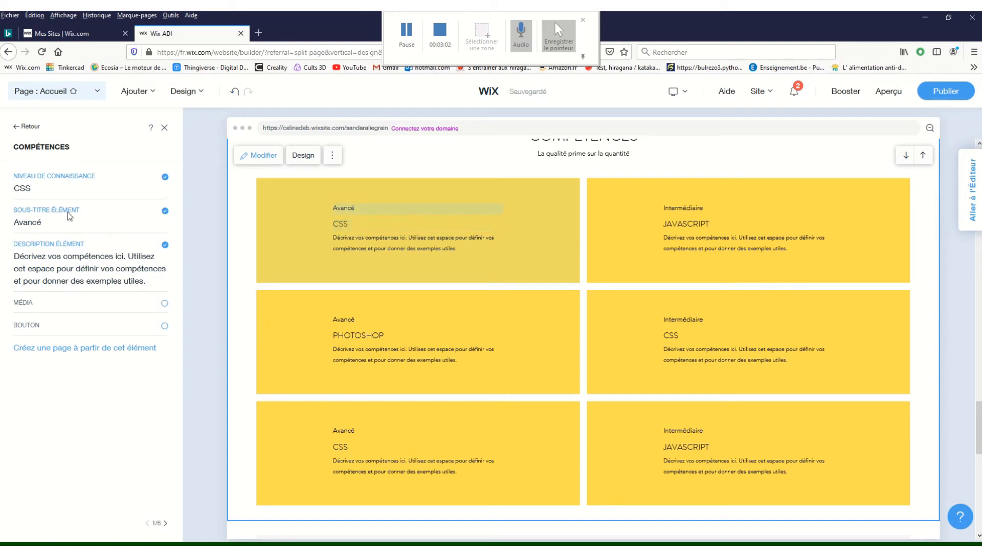
{"action": "left_click", "coordinate": [47, 188]}
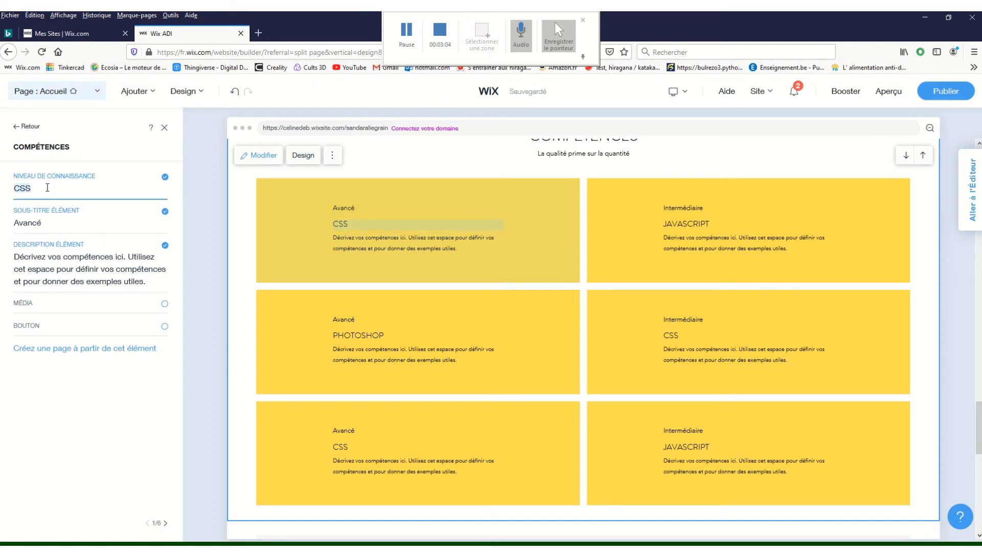
{"action": "left_click", "coordinate": [125, 201]}
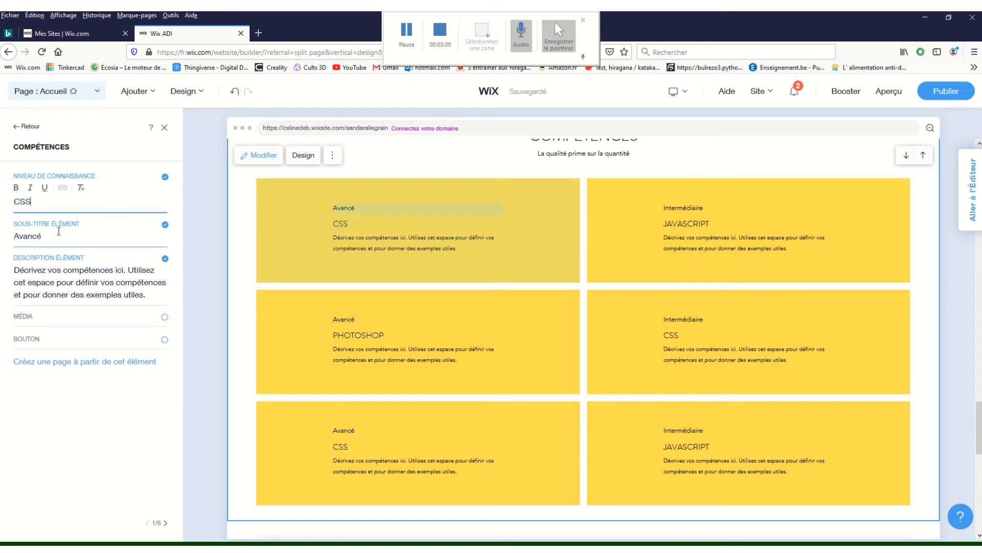
{"action": "left_click", "coordinate": [164, 177]}
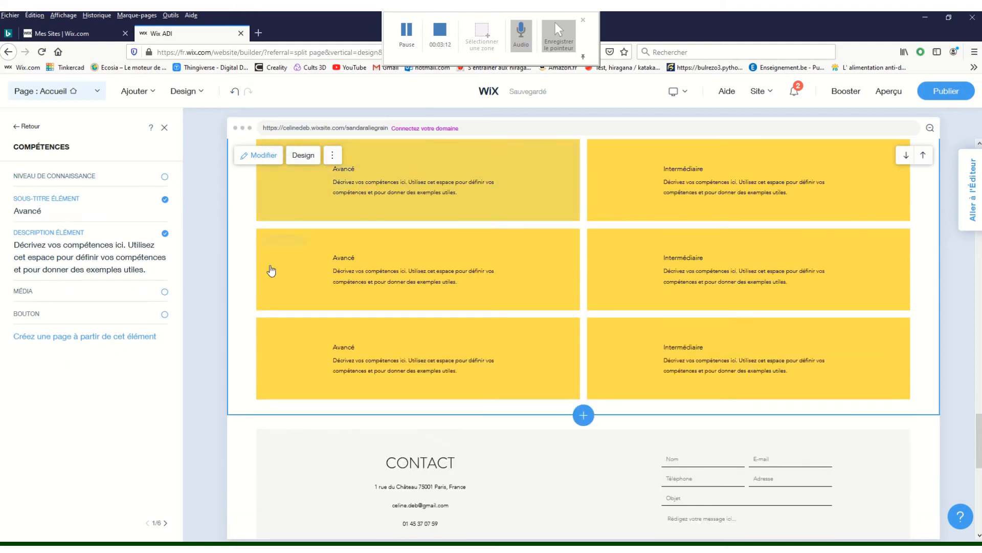
{"action": "left_click", "coordinate": [164, 178]}
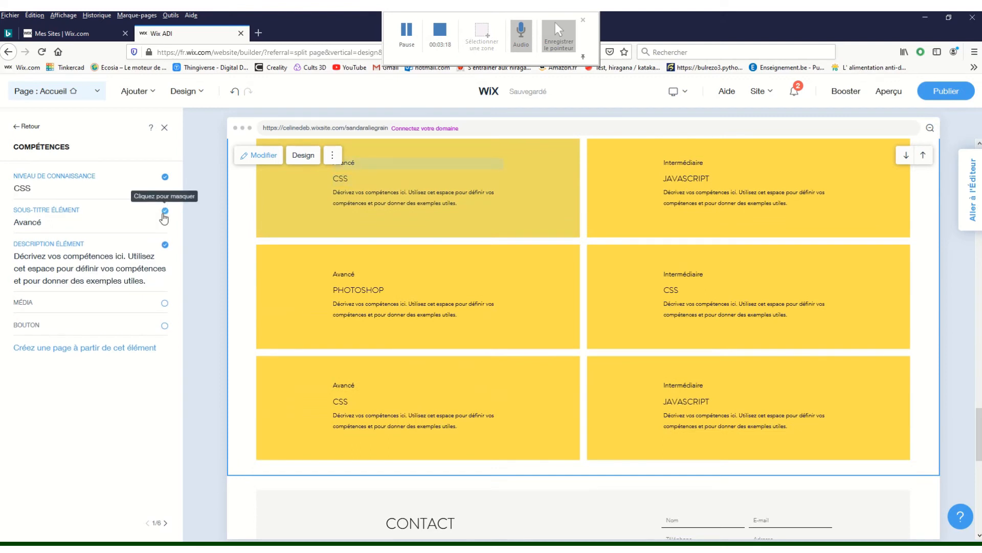
{"action": "left_click", "coordinate": [165, 211]}
- Replace the first element's knowledge-level title with "Expériencess"
{"action": "left_click", "coordinate": [45, 188]}
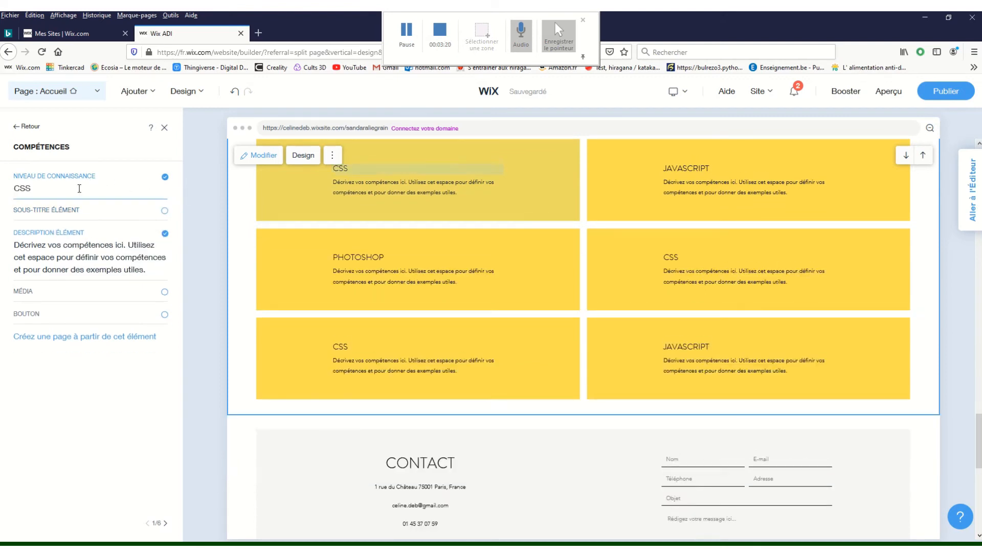
{"action": "double_click", "coordinate": [40, 202]}
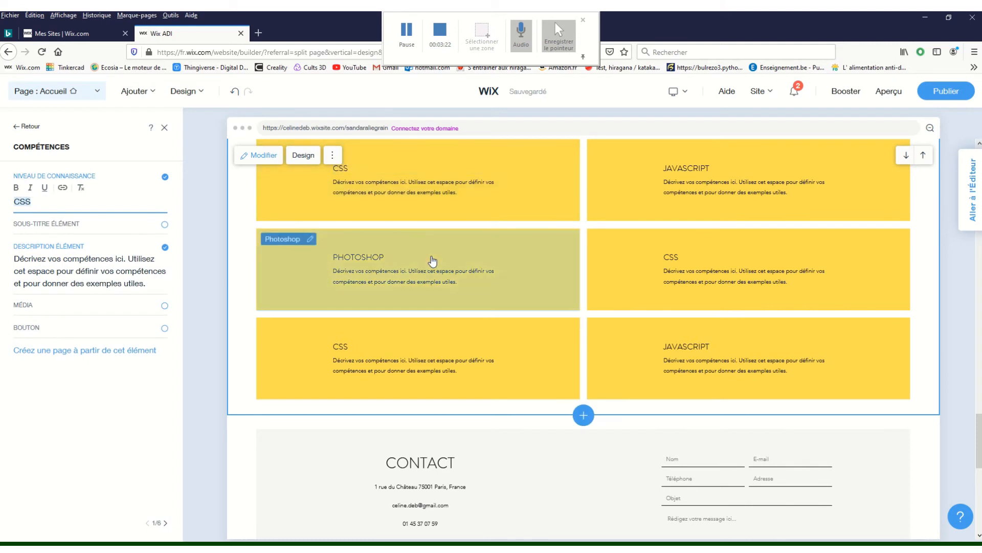
{"action": "type", "text": "Expérie"}
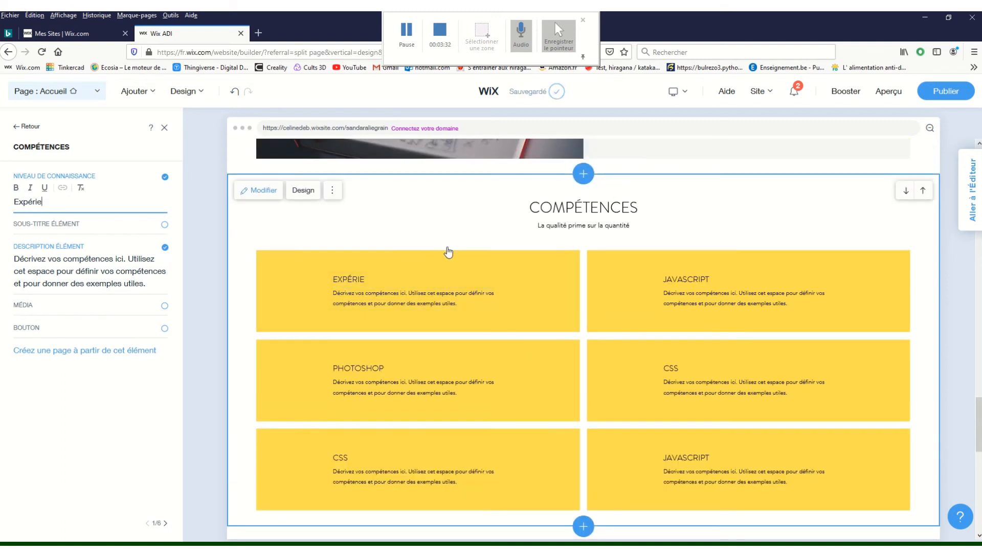
{"action": "type", "text": "ncess"}
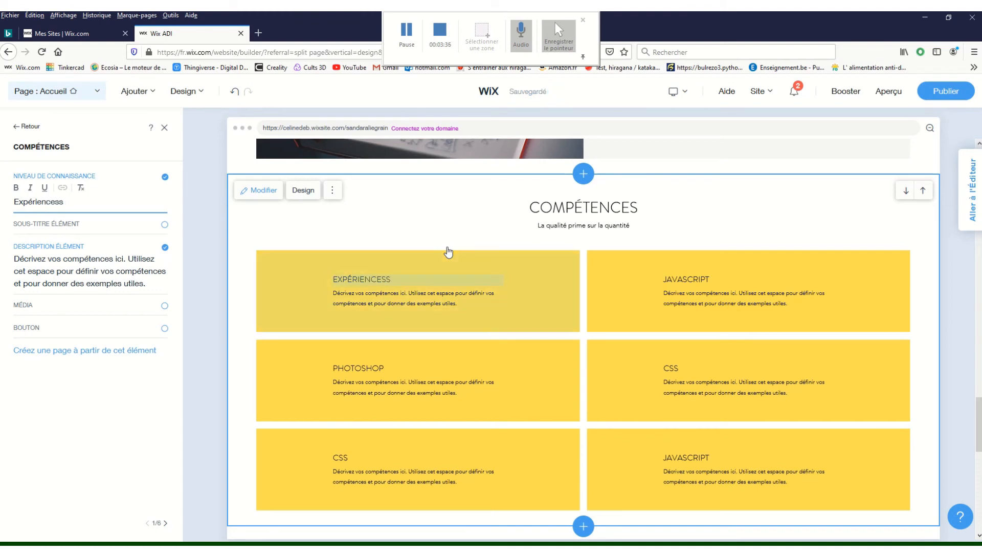
- Bring up the 02 - LE CV folder window, review the Catégories in the CV consignes.pdf preview and return to the Wix page
{"action": "key", "text": "alt+Tab"}
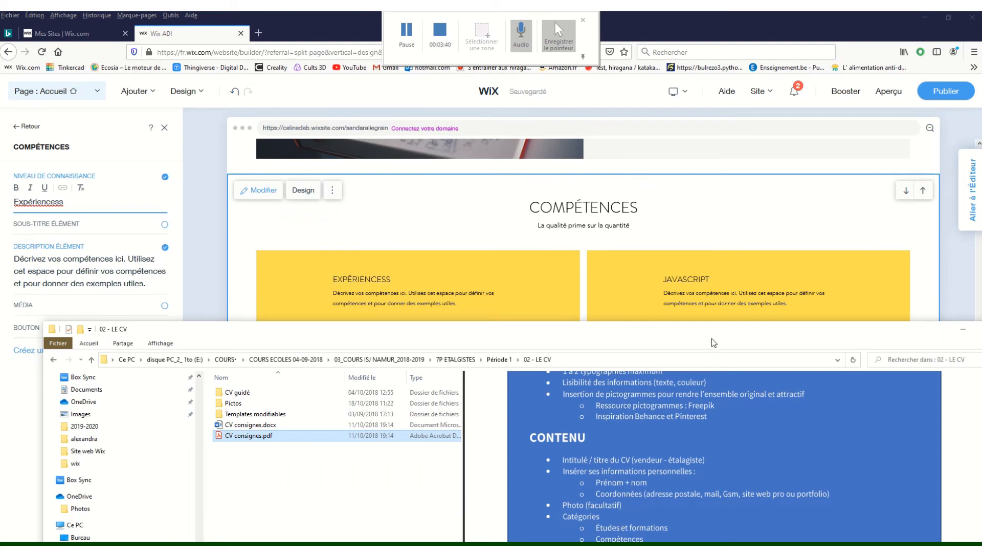
{"action": "left_click_drag", "start_coordinate": [693, 329], "coordinate": [634, 163]}
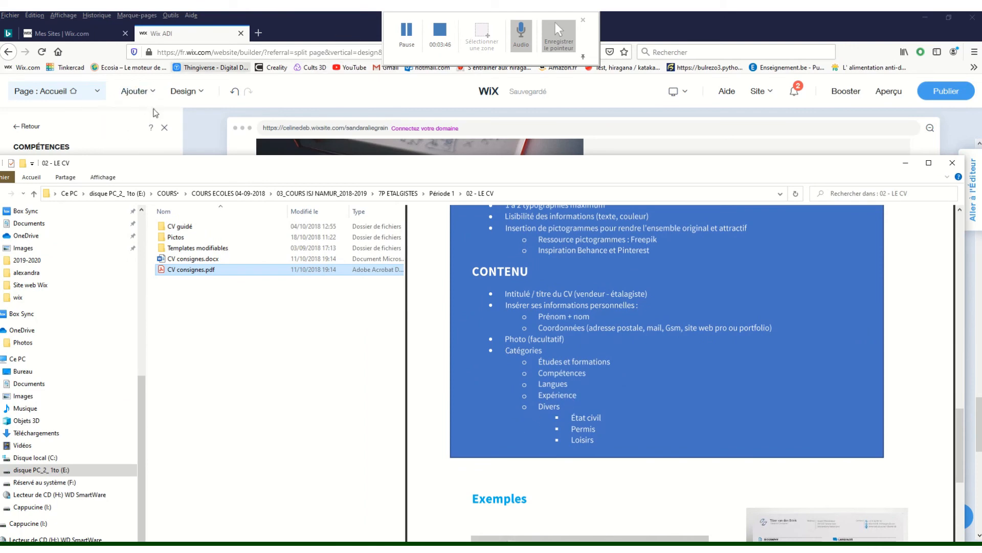
{"action": "left_click", "coordinate": [756, 28]}
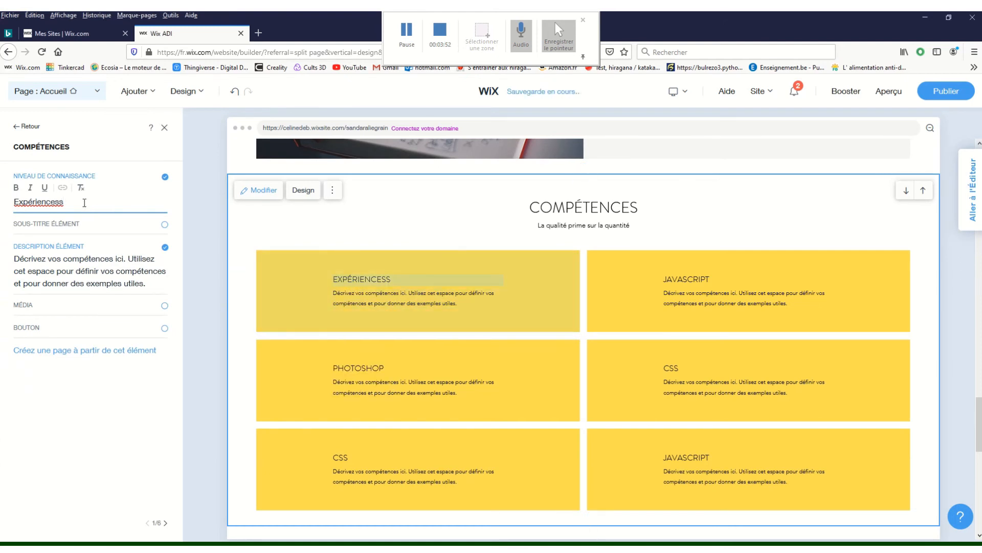
- Correct the first element's knowledge-level title to "Expériences"
{"action": "key", "text": "BackSpace"}
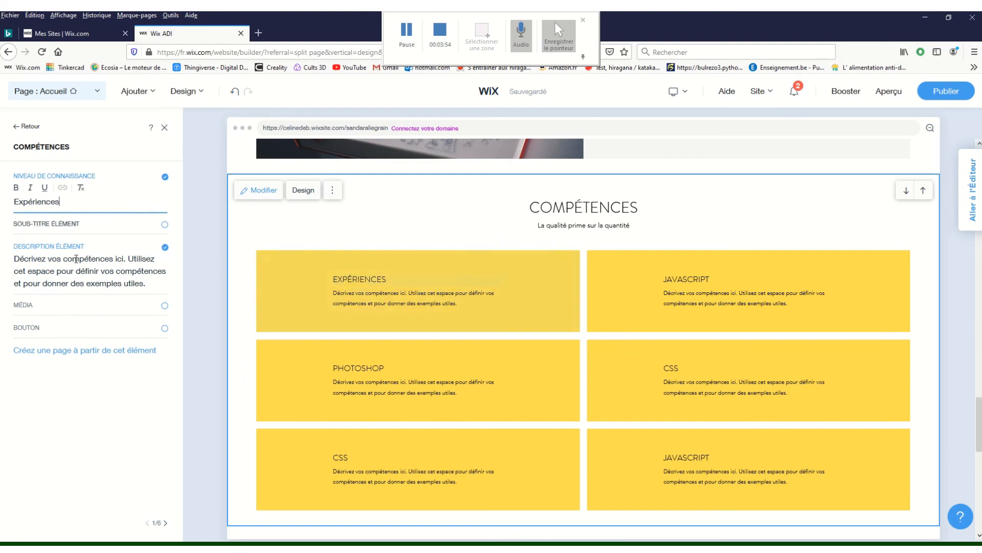
{"action": "key", "text": "Tab"}
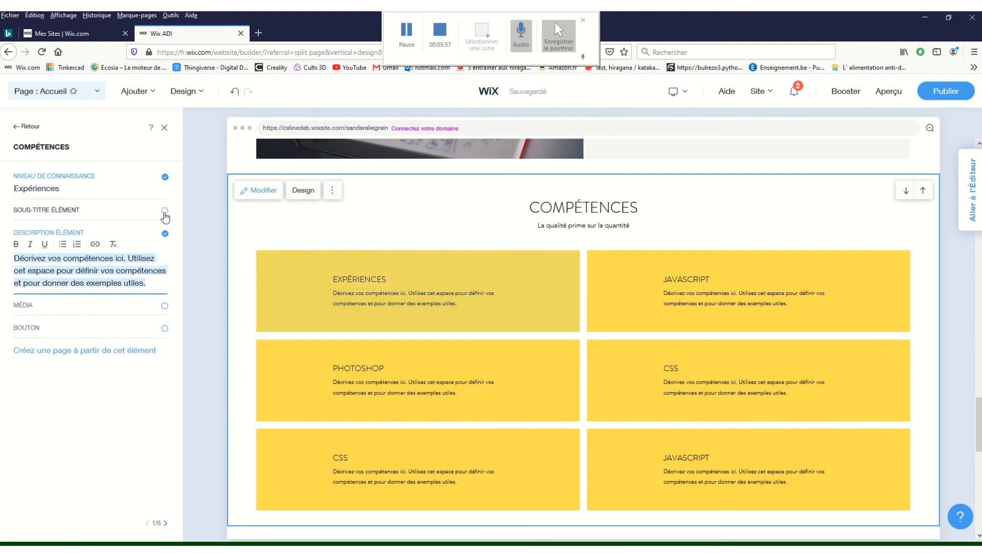
- Show the element subtitle in the Compétences boxes and hide the knowledge-level title
{"action": "left_click", "coordinate": [164, 211]}
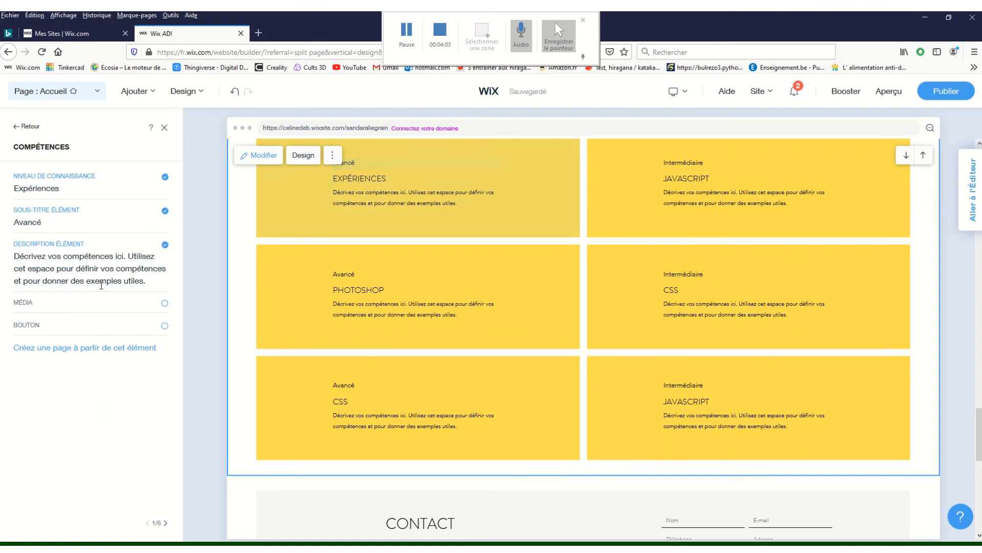
{"action": "left_click", "coordinate": [149, 280]}
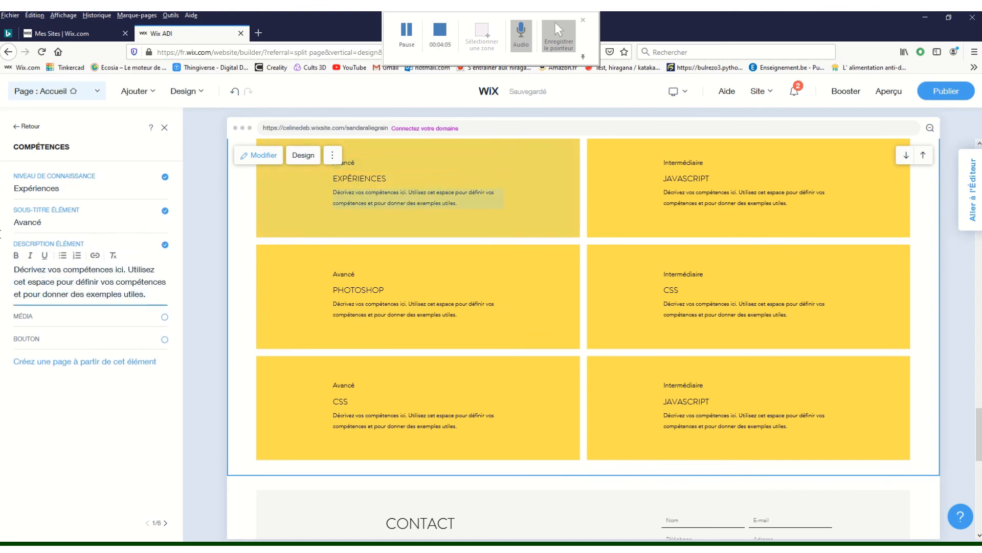
{"action": "left_click", "coordinate": [165, 177]}
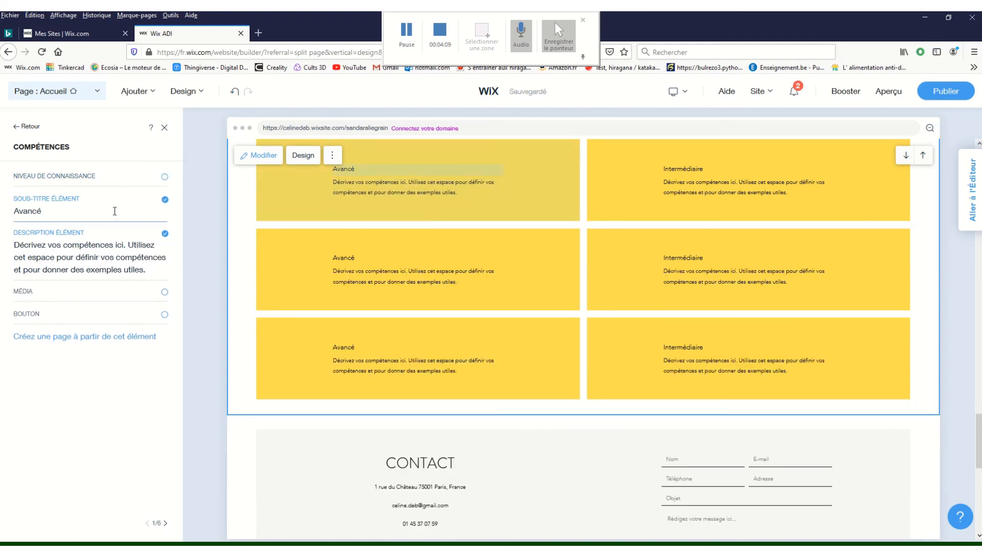
- Replace the first element's description with "Zeeman de Namur 2019"
{"action": "left_click", "coordinate": [146, 270]}
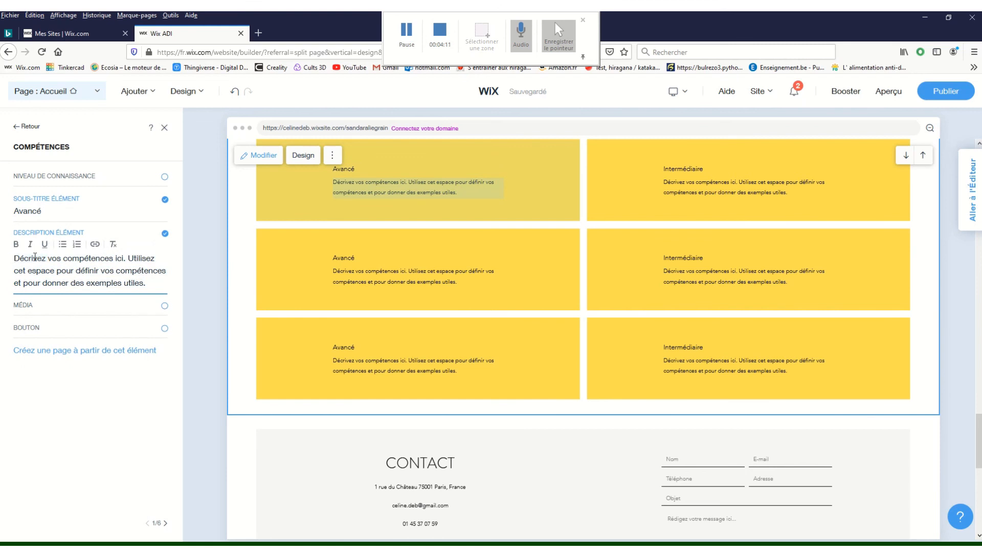
{"action": "left_click_drag", "start_coordinate": [147, 283], "coordinate": [12, 257]}
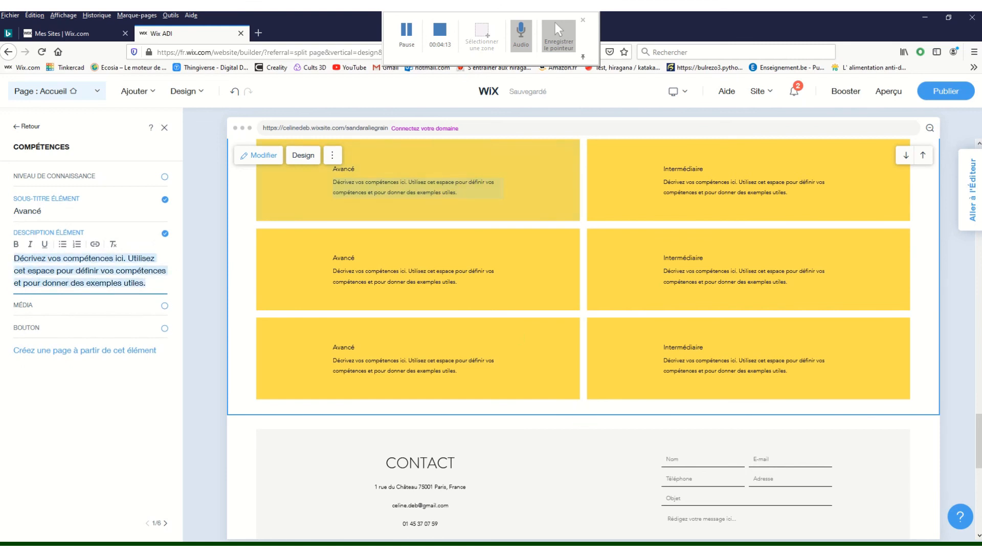
{"action": "type", "text": "e"}
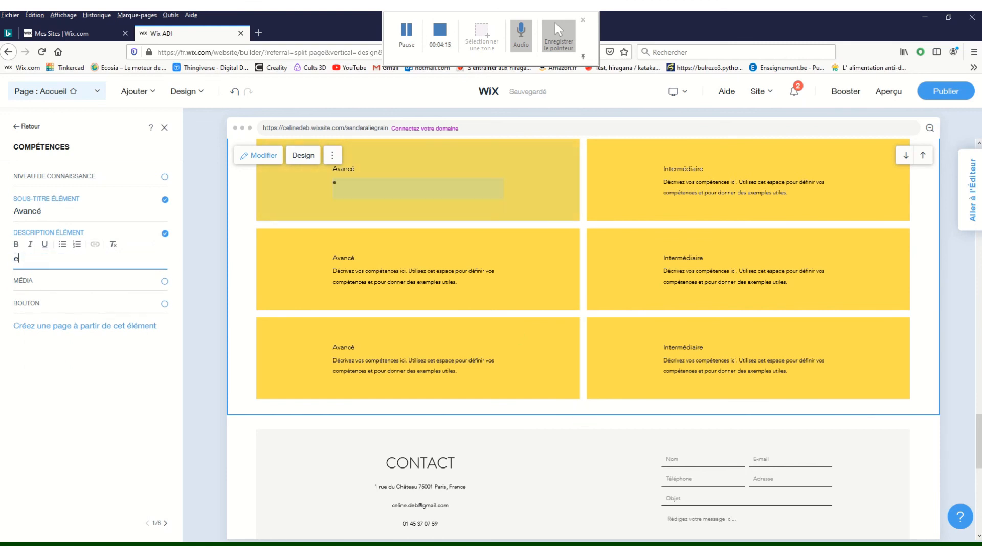
{"action": "type", "text": "eman de Namur "}
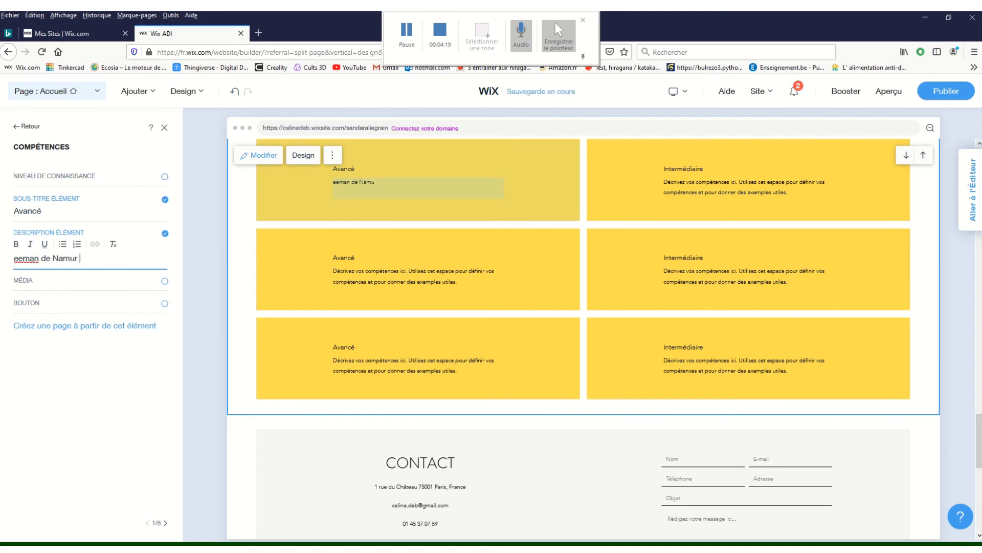
{"action": "type", "text": "2019"}
{"action": "type", "text": "Z"}
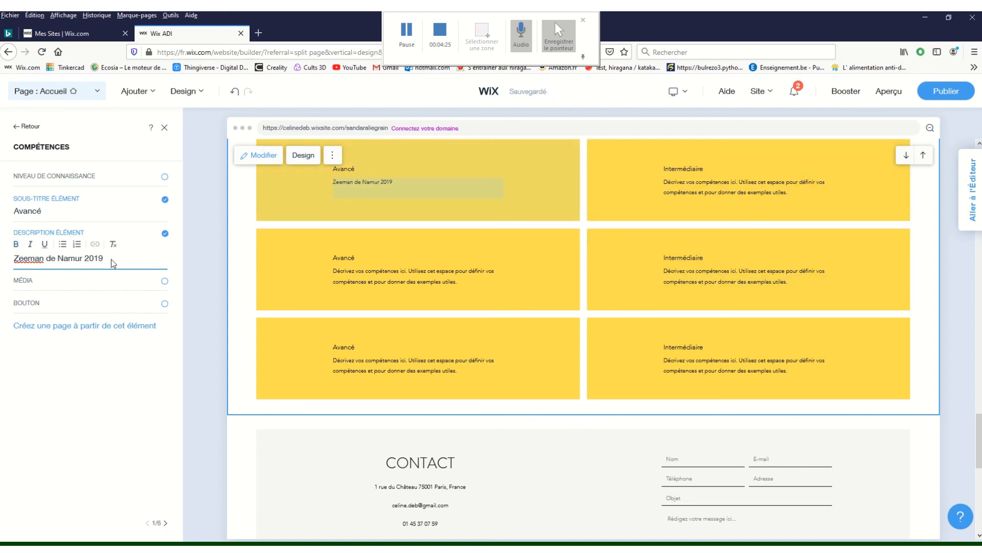